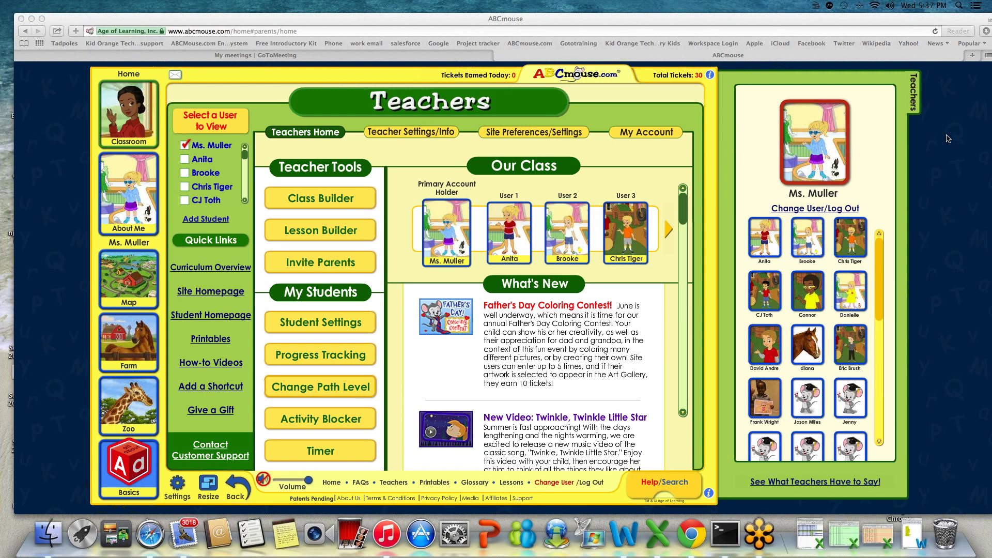
Open Student Settings and select the first student in the class.
left_click(327, 321)
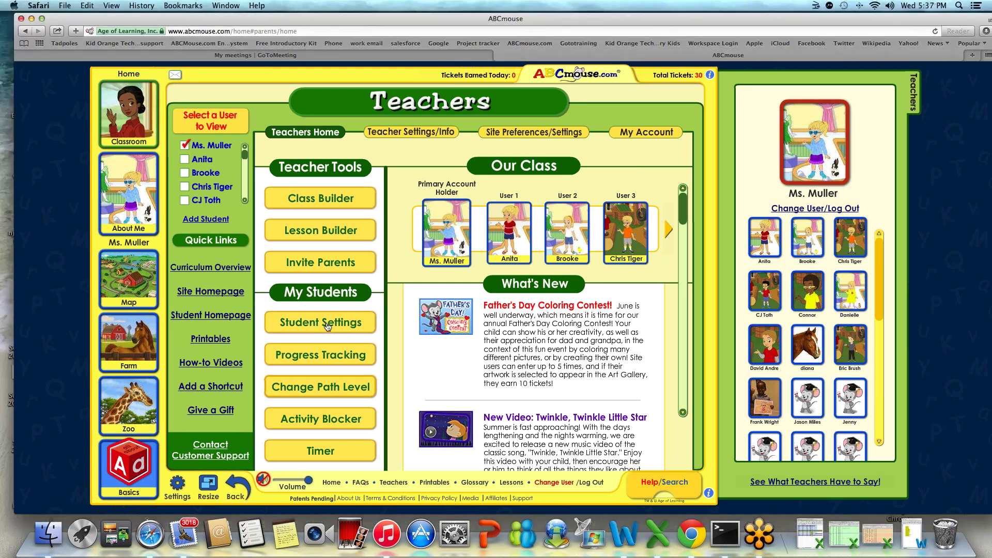
left_click(327, 324)
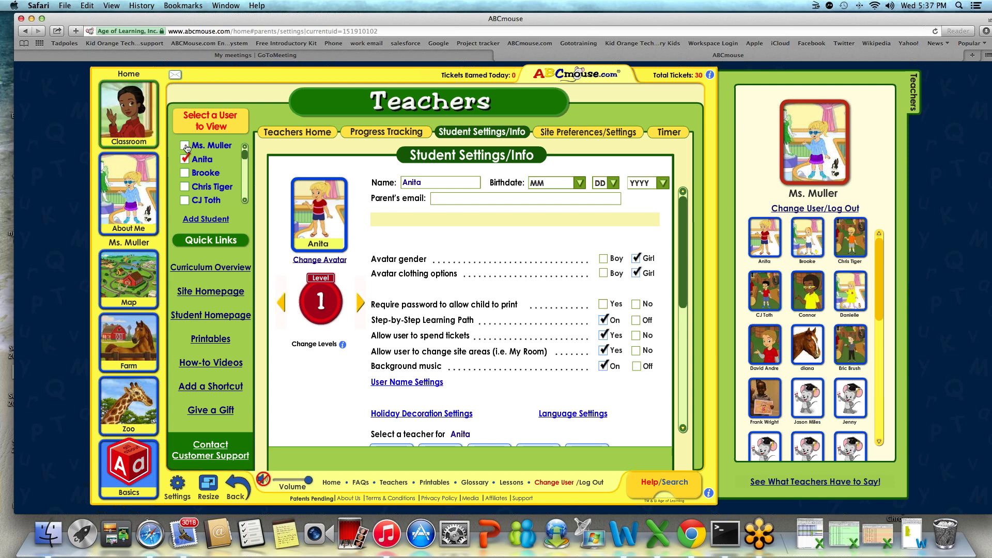
left_click(185, 146)
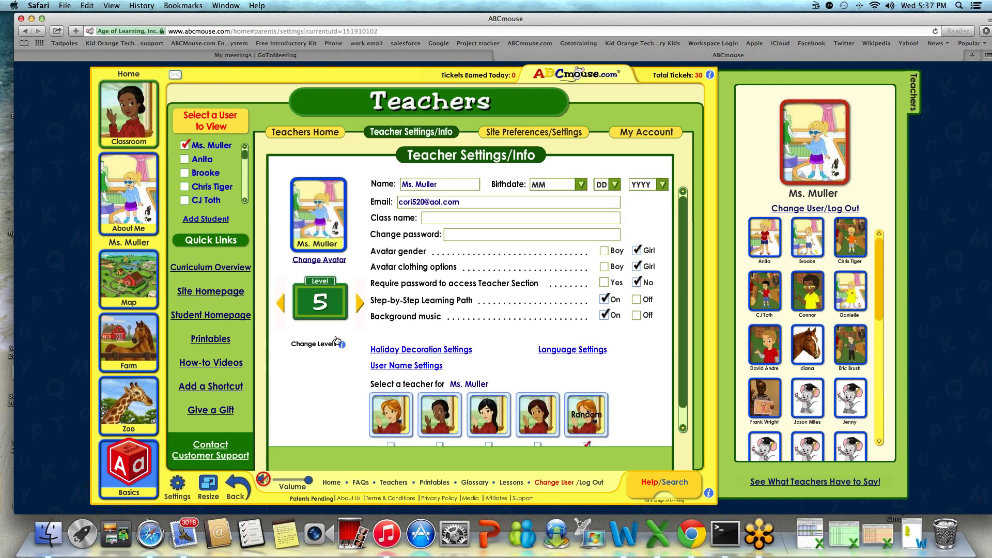
left_click(184, 159)
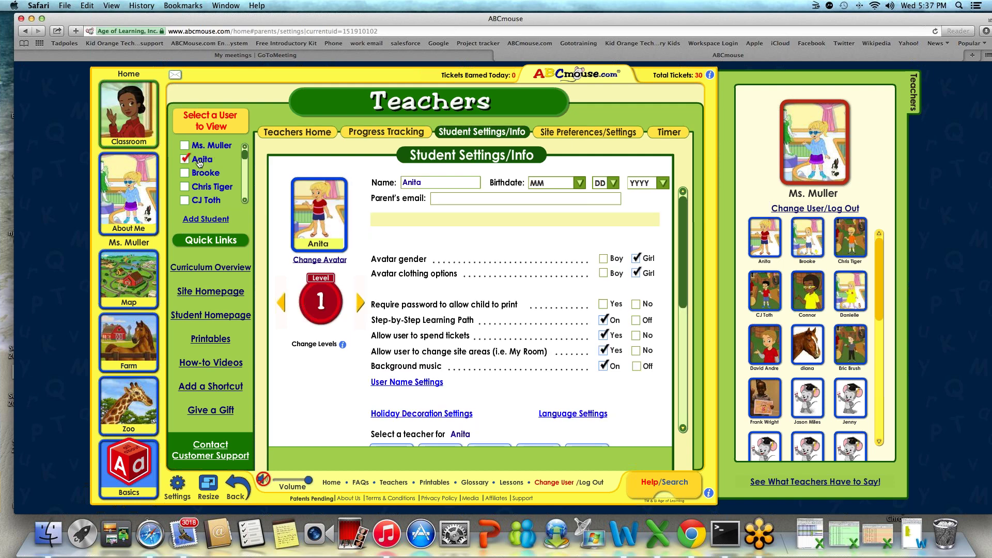
Raise the first student's level to 2, then return it to Level 1.
left_click(359, 305)
left_click(284, 308)
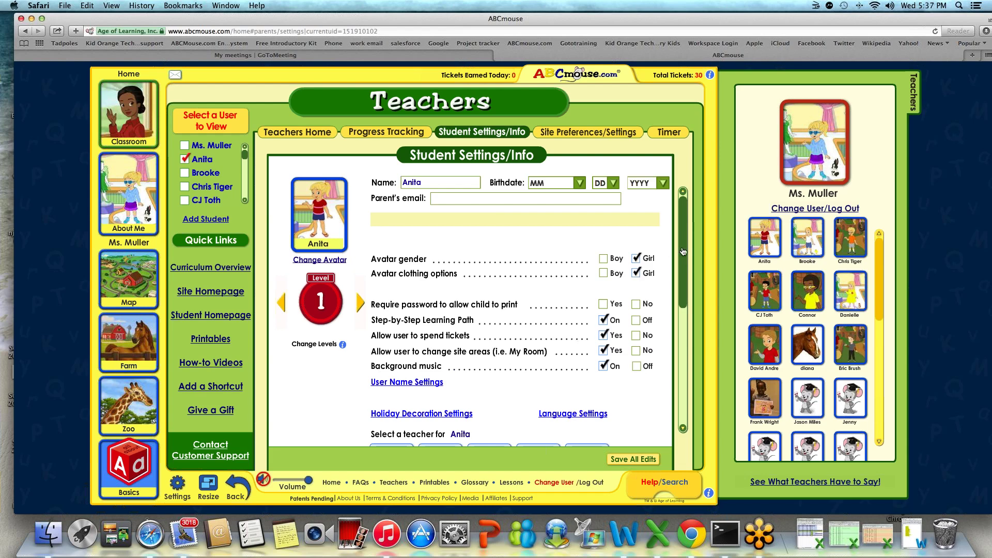
left_click_drag(683, 252, 678, 373)
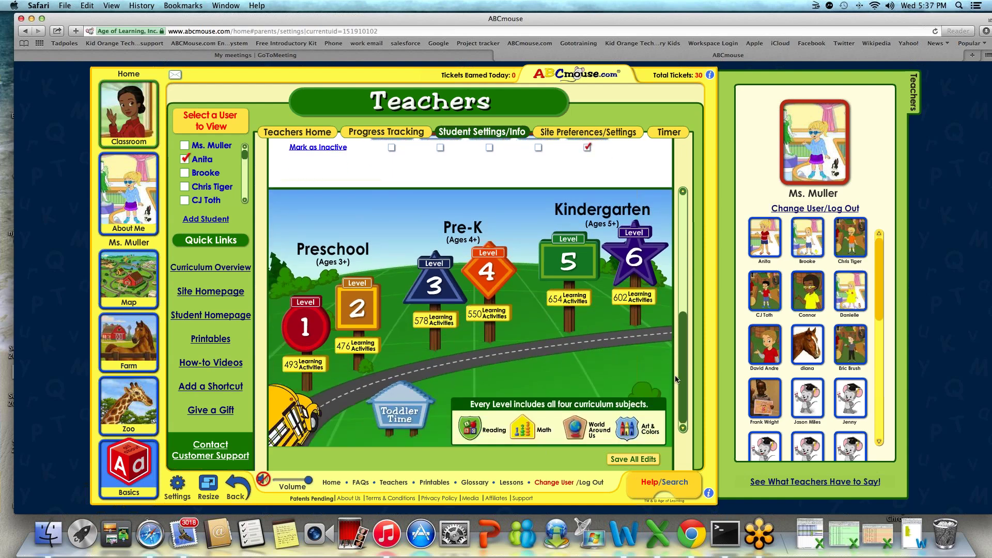
left_click(407, 389)
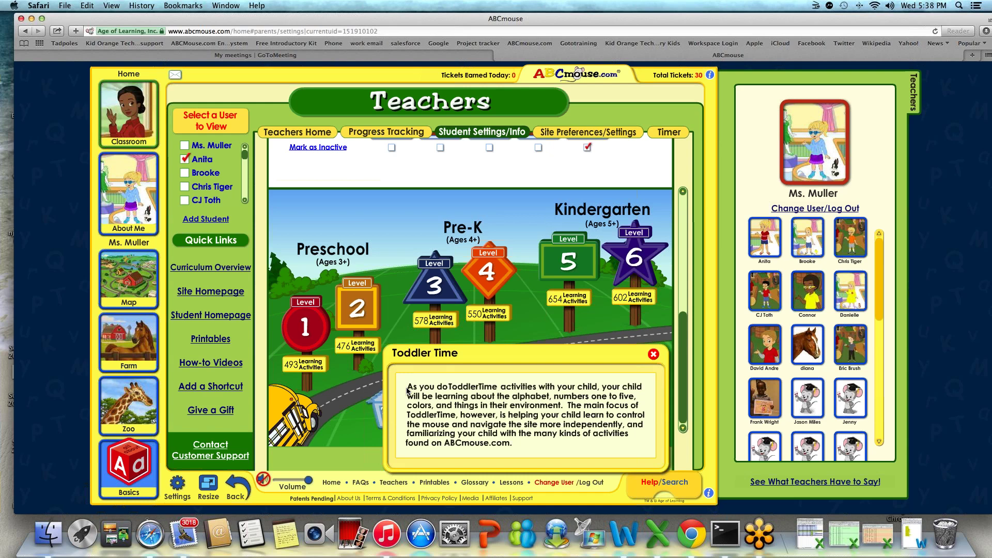
mouse_move(314, 337)
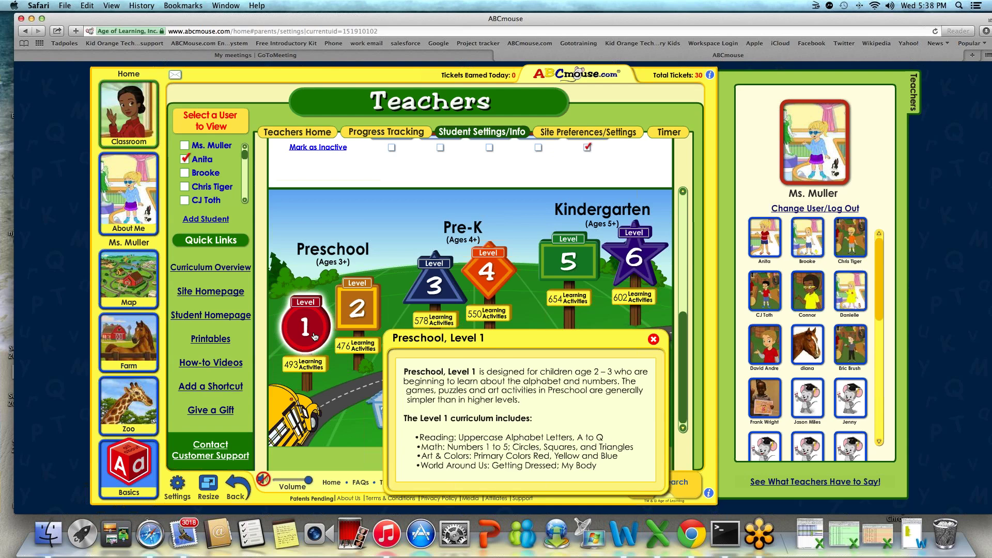
left_click(355, 317)
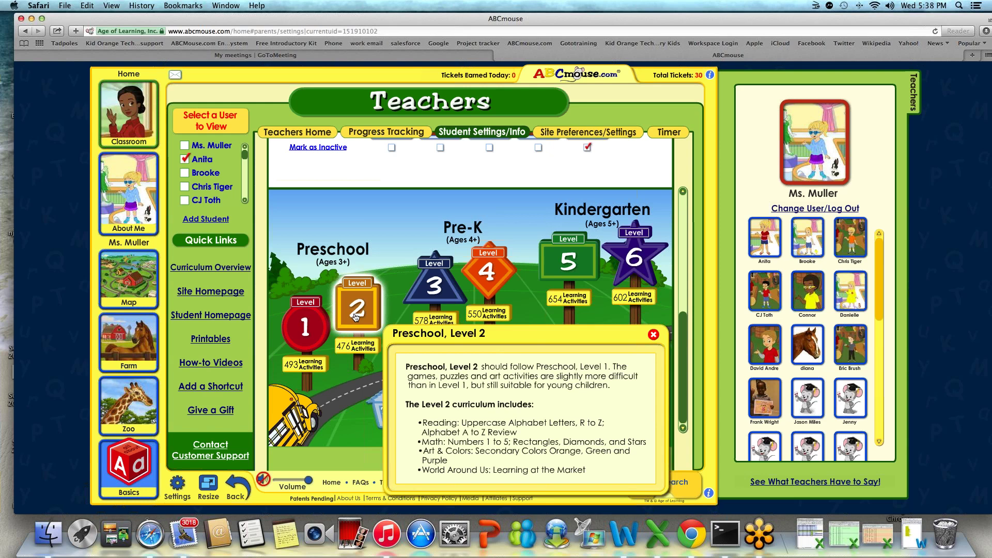
left_click(654, 334)
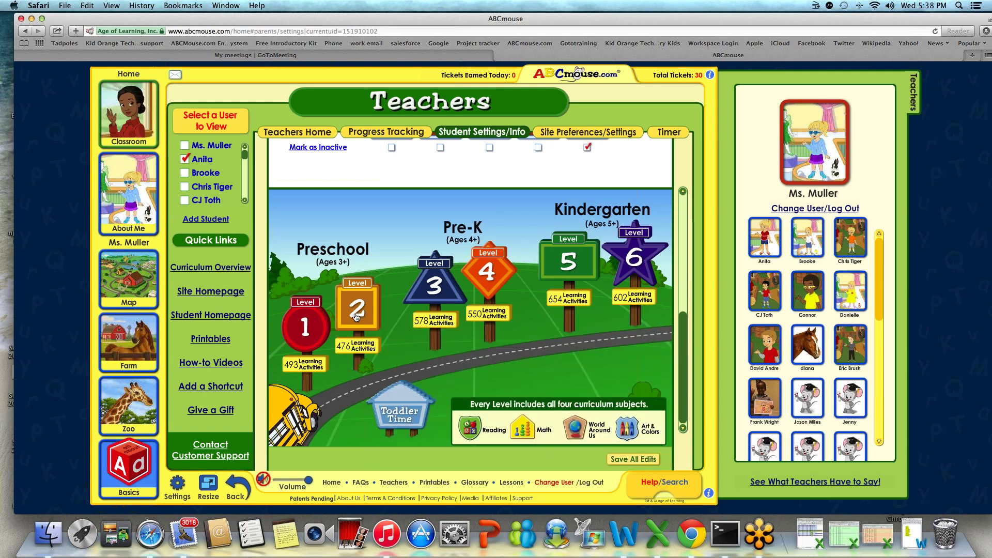
left_click_drag(683, 338, 681, 219)
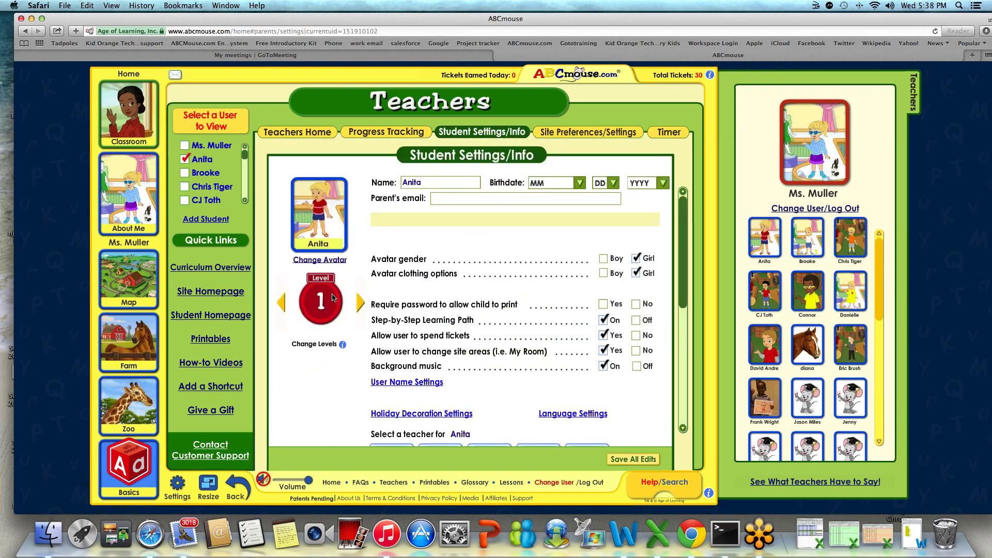
Step the first student's level down to Toddler Time, then up to Level 6.
left_click(360, 302)
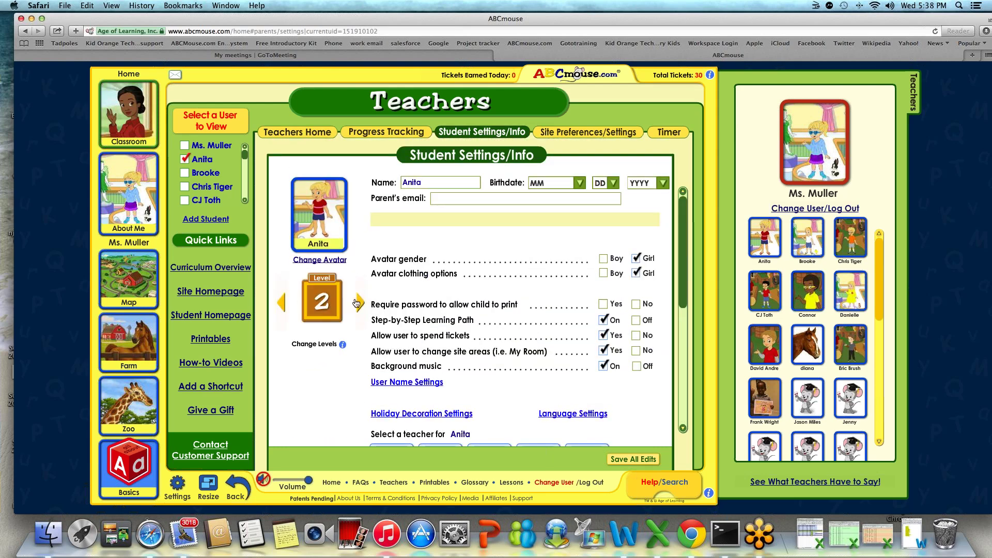
left_click(281, 305)
left_click(281, 306)
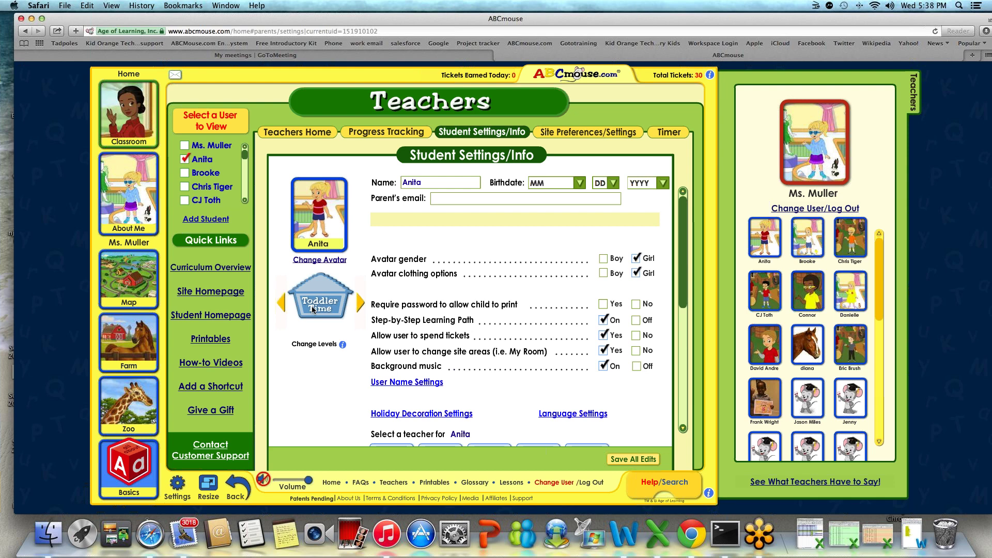
left_click(361, 304)
left_click(361, 304)
left_click(362, 304)
left_click(363, 305)
left_click(361, 304)
left_click(362, 304)
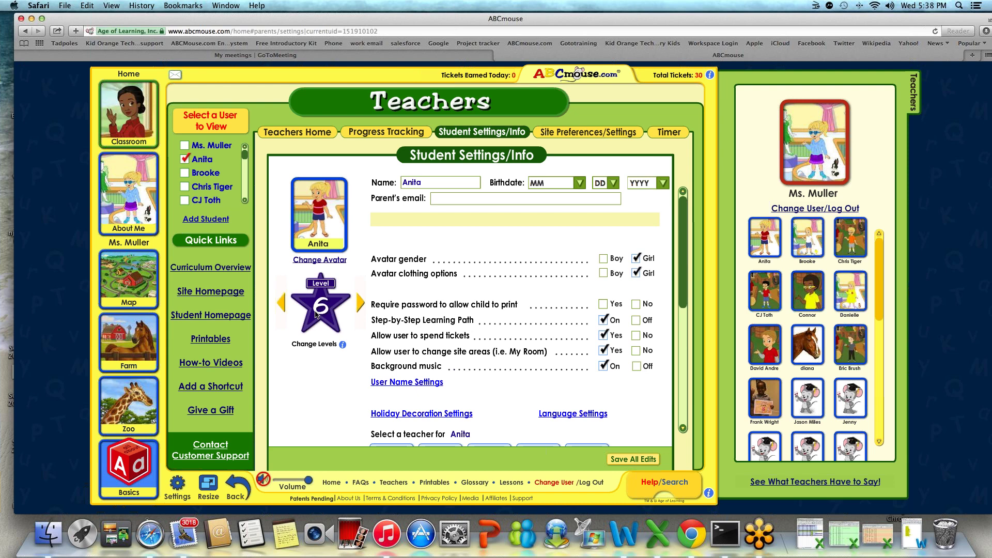
Set the first student back to Kindergarten Level 5 and save all edits.
left_click(282, 305)
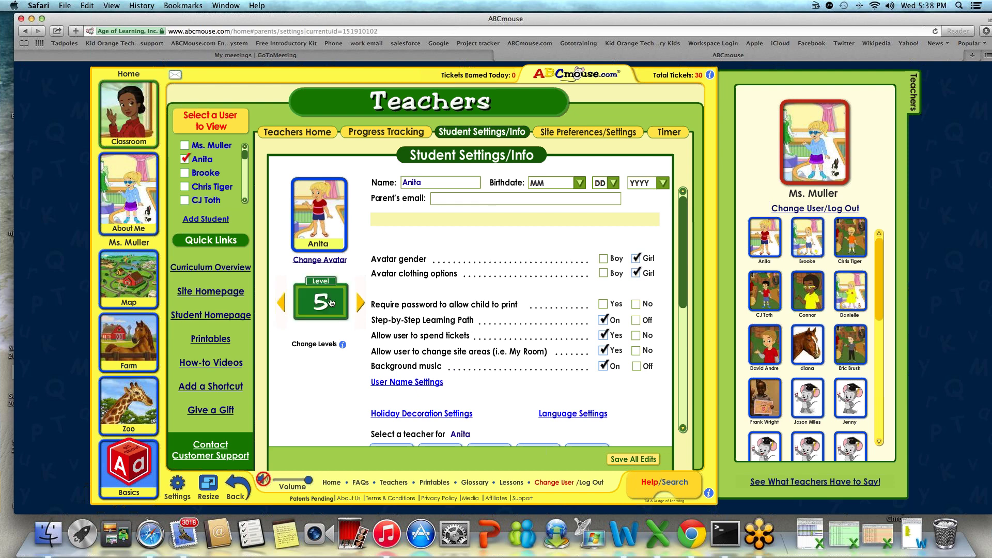
left_click(633, 461)
left_click(187, 174)
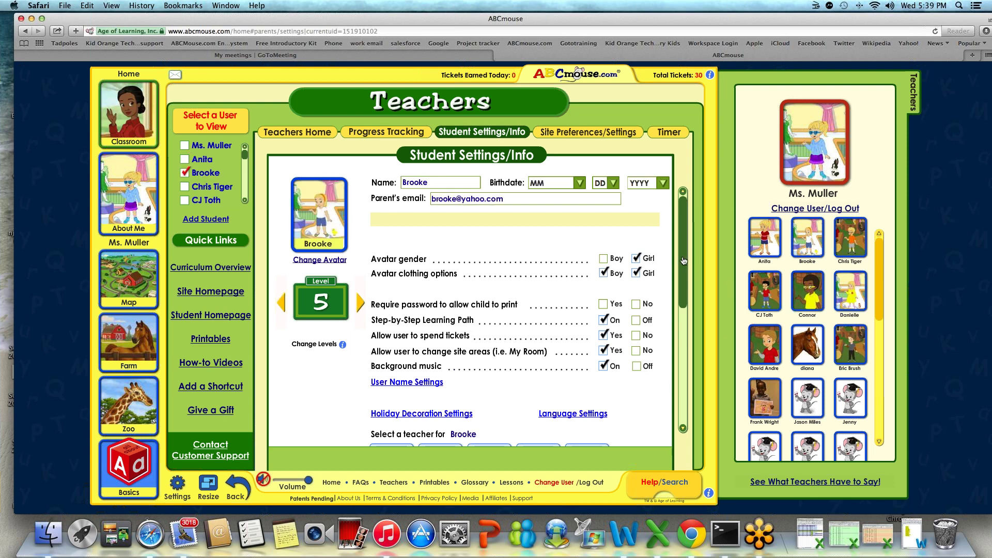
Read and close the Kindergarten Level 6 description for the second student.
left_click_drag(682, 261, 680, 380)
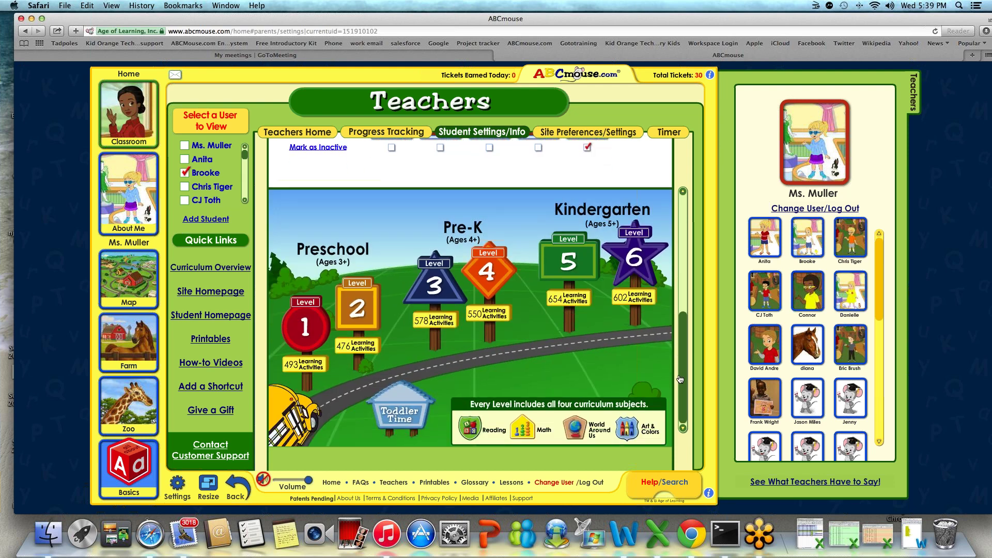
left_click(638, 246)
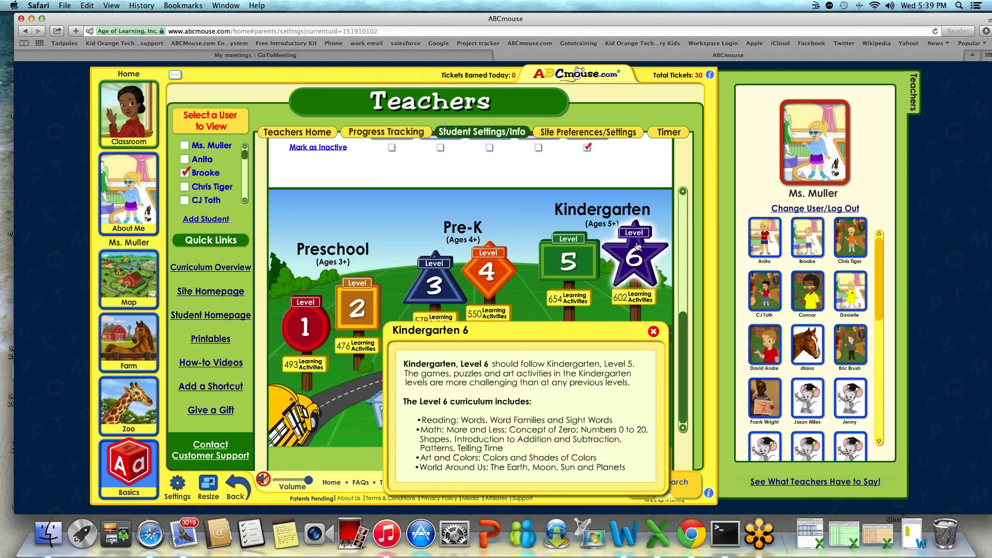
left_click(654, 332)
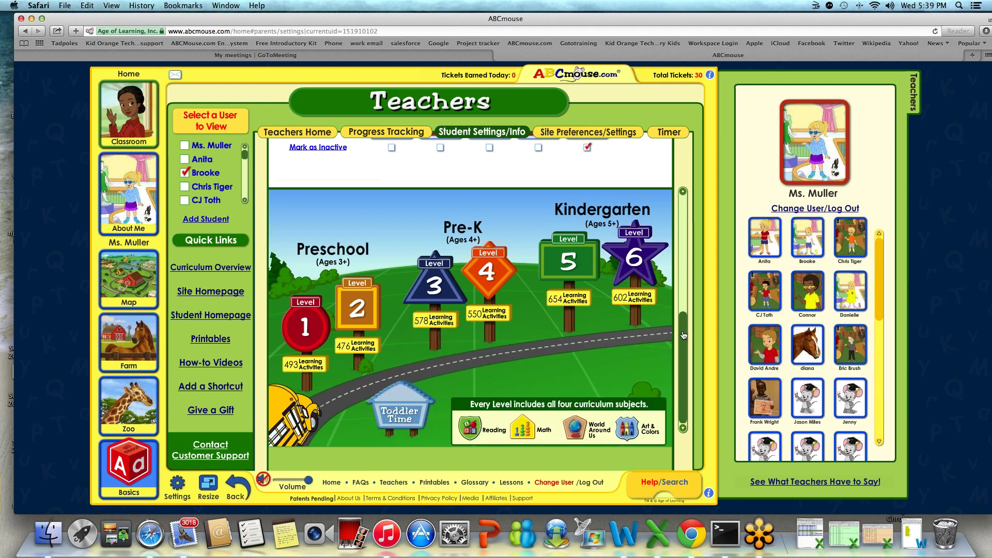
scroll(683, 335, "up", 10)
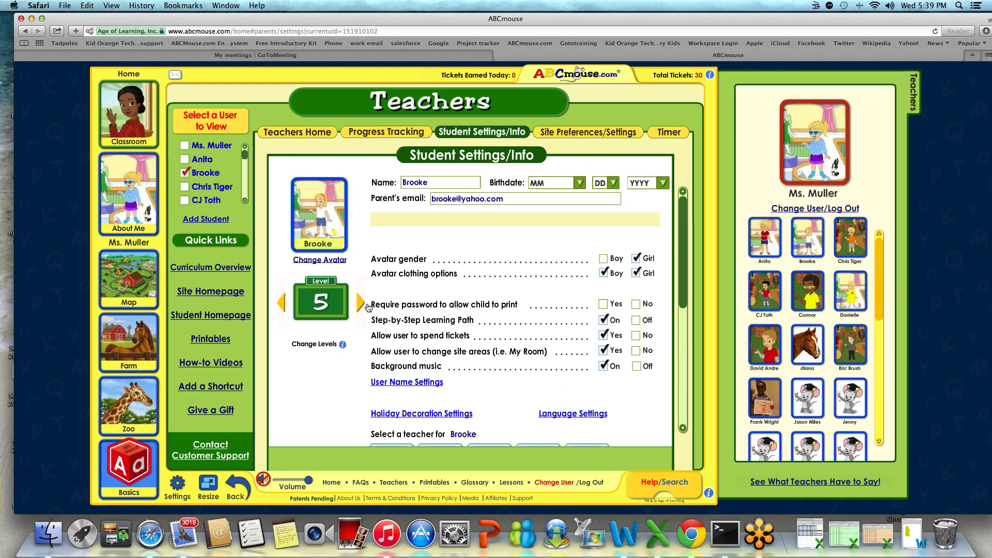
Set the second student's level to Kindergarten Level 5 and save all edits.
left_click(361, 305)
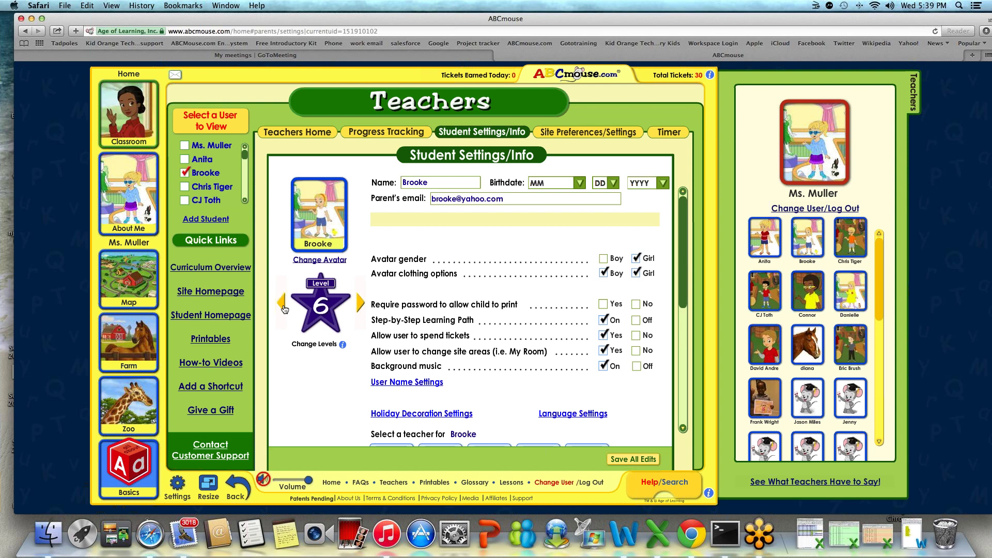
left_click(282, 308)
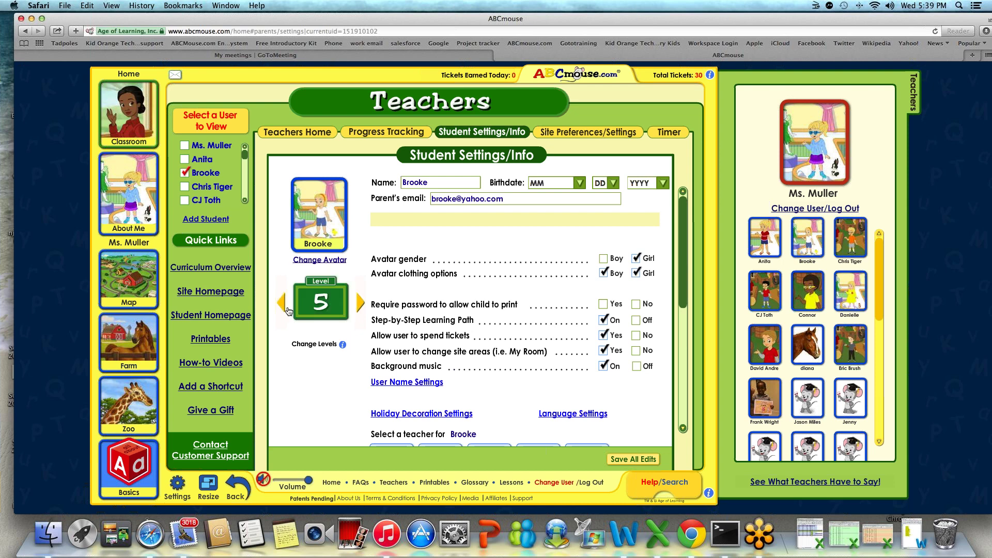
left_click(639, 460)
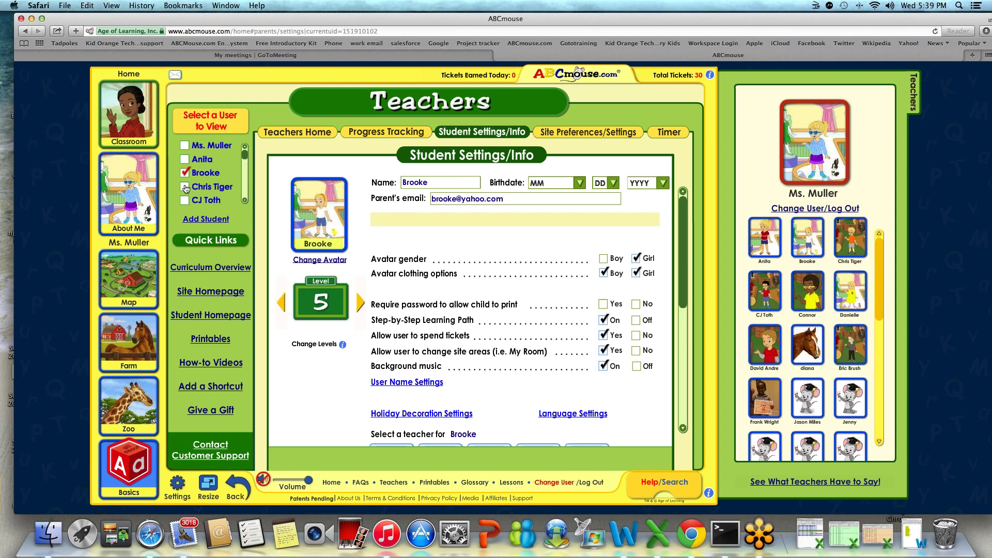
Check the third and fourth students' Level 5 settings, then go to Teachers Home.
left_click(186, 187)
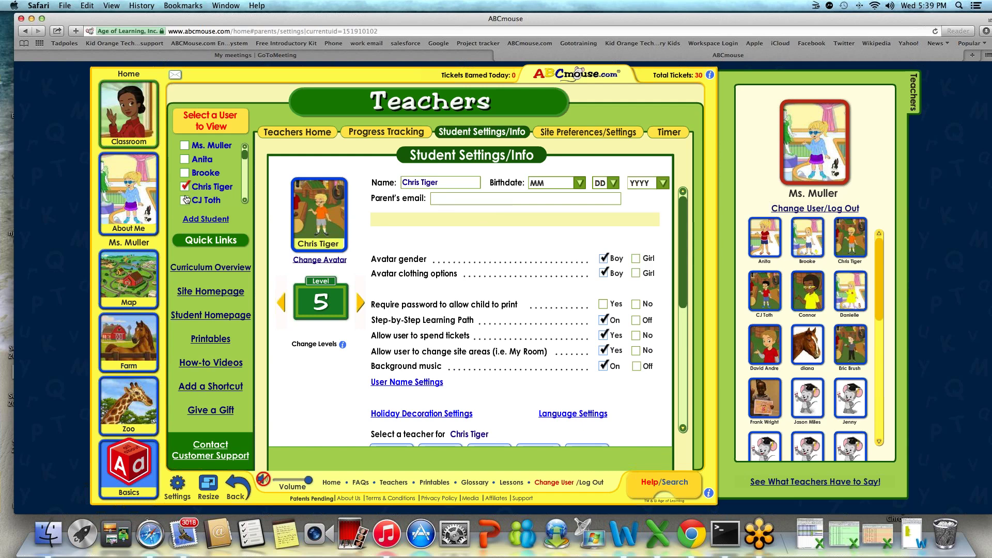
left_click(185, 200)
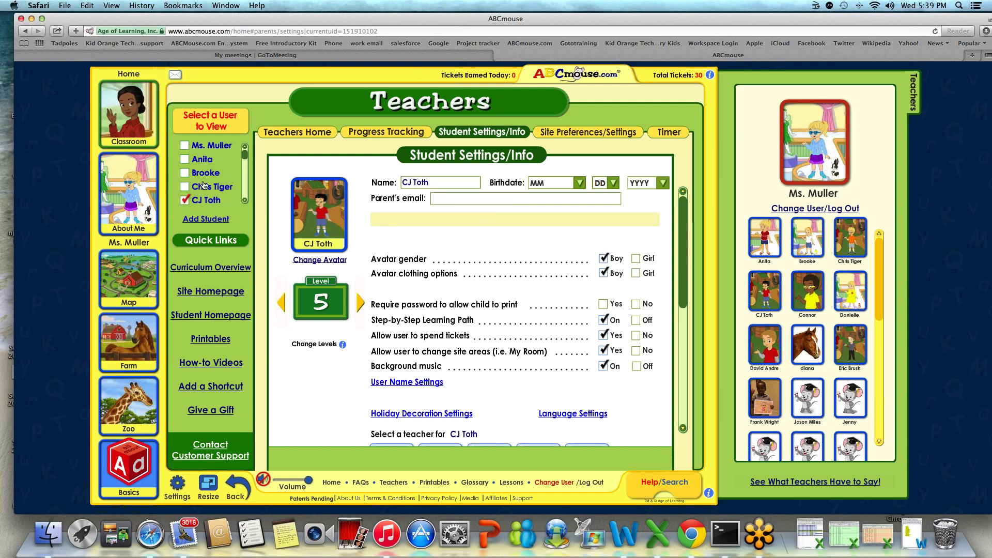
left_click_drag(245, 155, 243, 175)
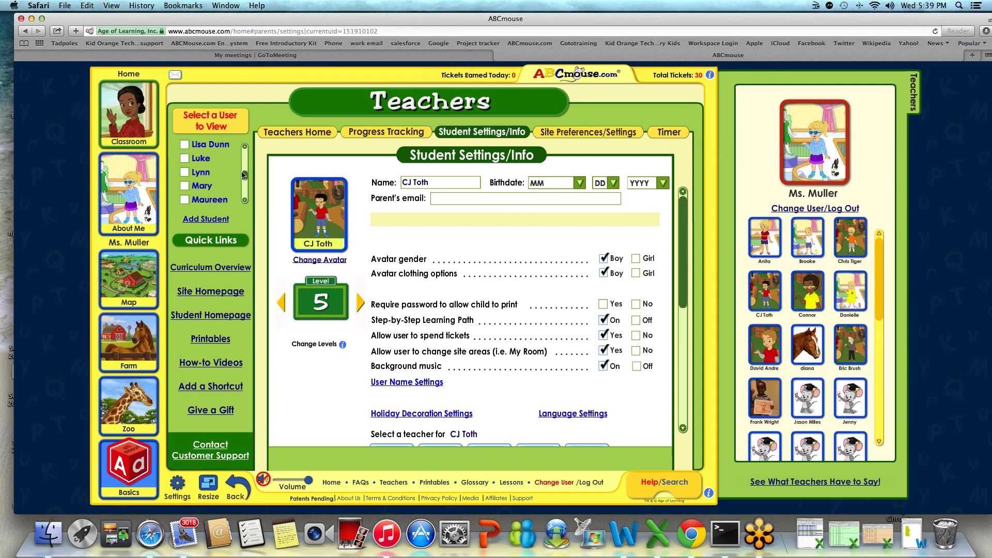
left_click(300, 133)
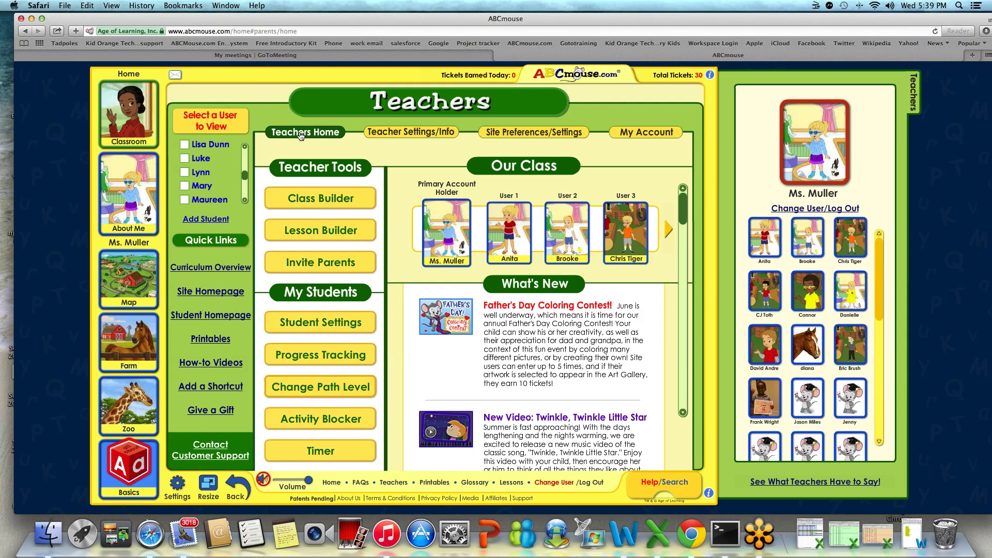
Go to the Classroom page from the left sidebar.
left_click(123, 116)
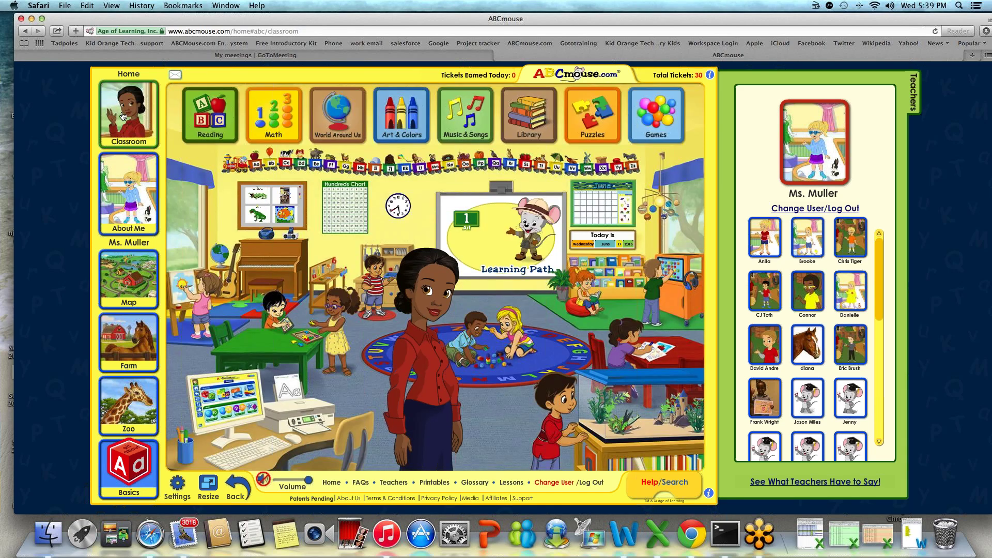